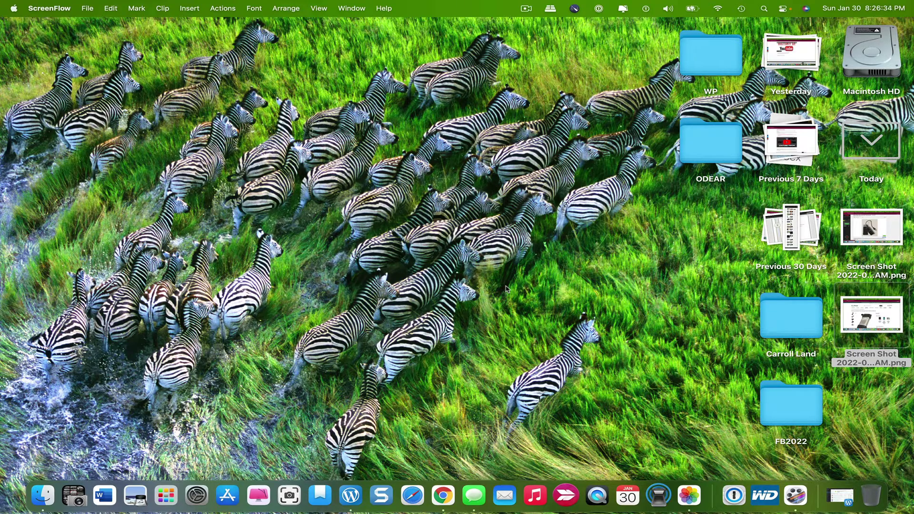
# Open Chrome with a profile, search Google for 'top tools4learning', and open the Top Tools for Learning 2021 site.
pyautogui.click(444, 495)
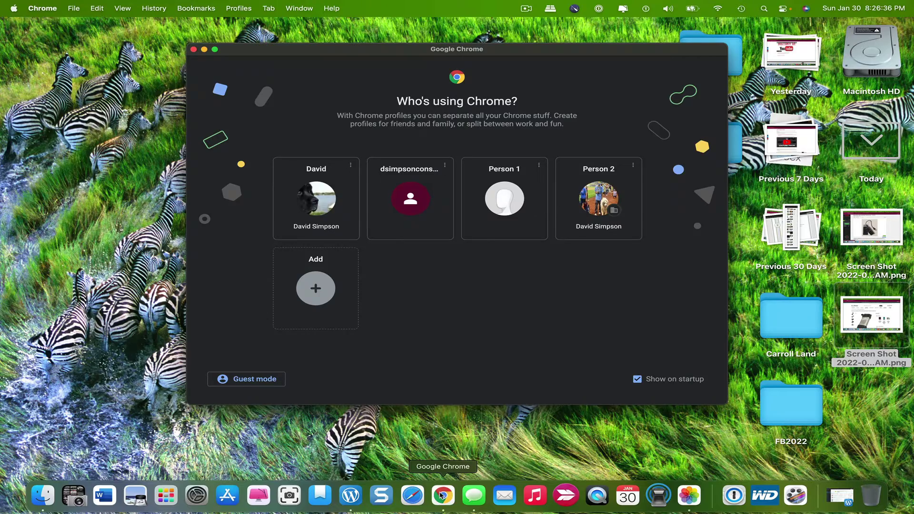
pyautogui.click(599, 200)
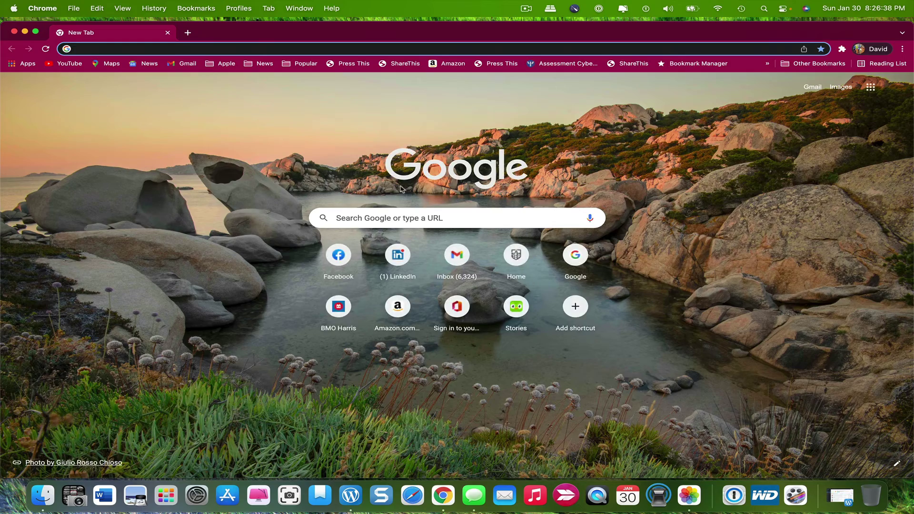
pyautogui.click(382, 212)
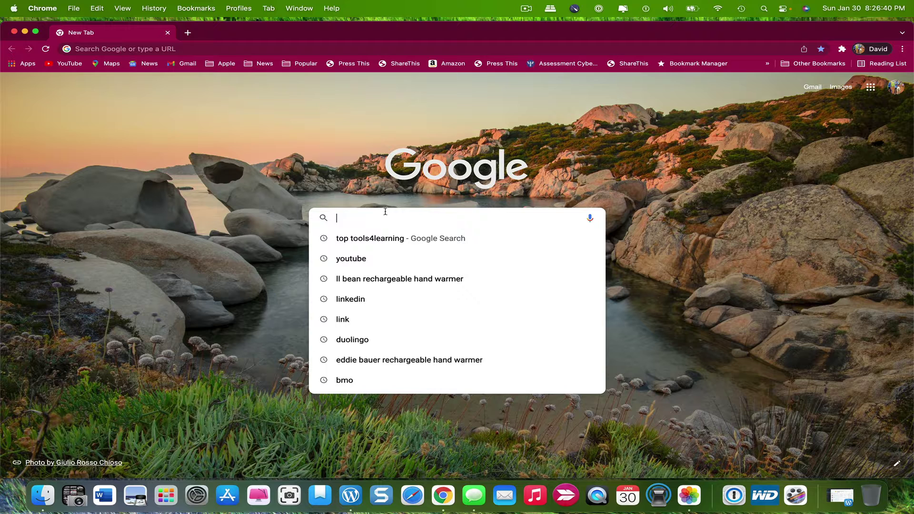
pyautogui.click(398, 239)
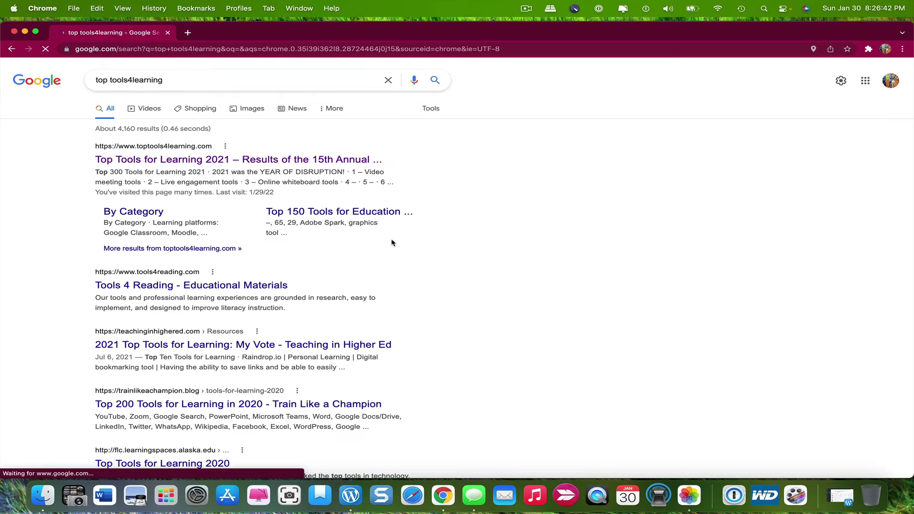
pyautogui.click(218, 166)
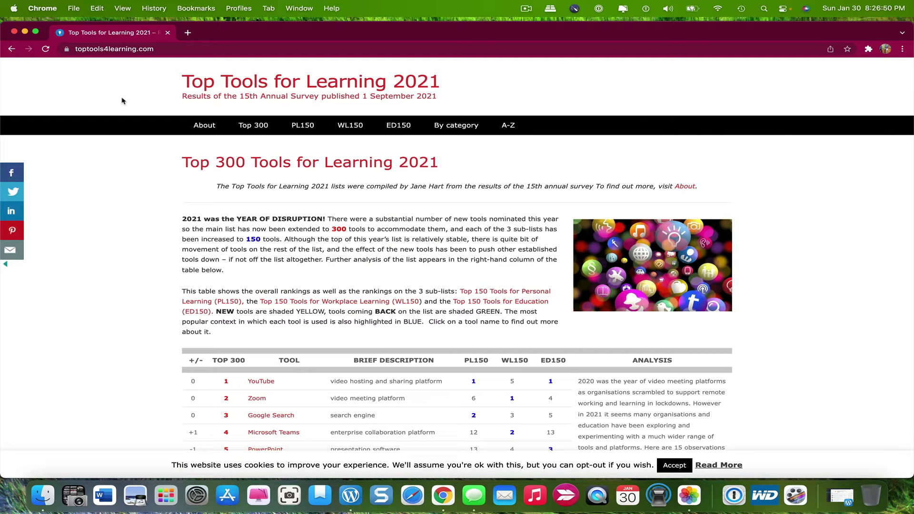
# Make Chrome full screen and open the YouTube entry from the Top 300 tools list.
pyautogui.click(36, 33)
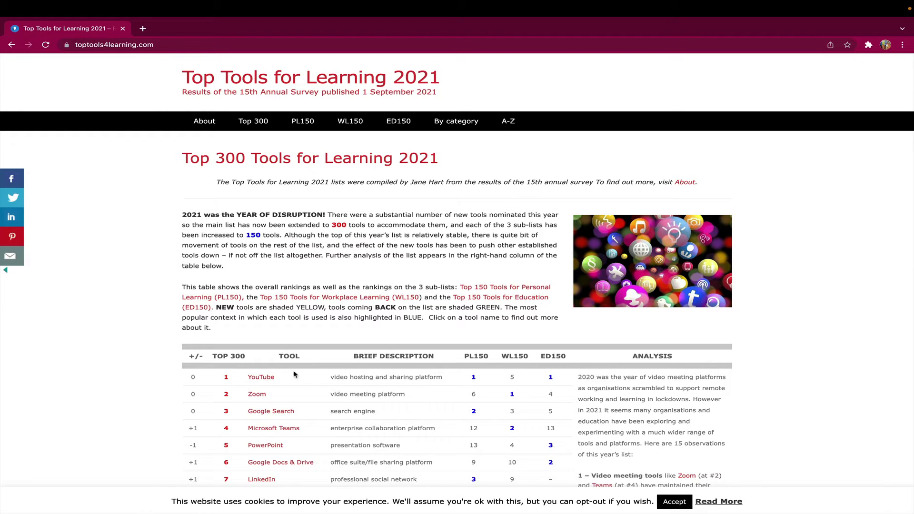
pyautogui.click(272, 382)
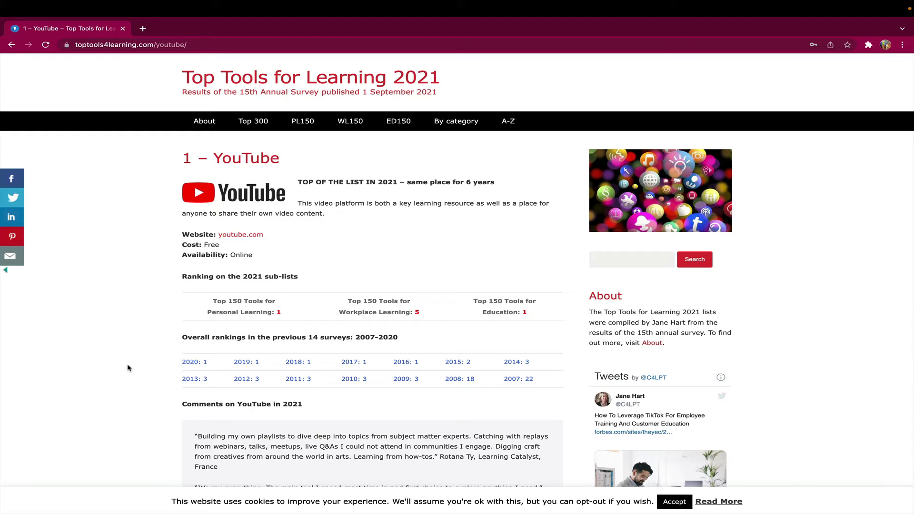
pyautogui.scroll(-1, 127, 368)
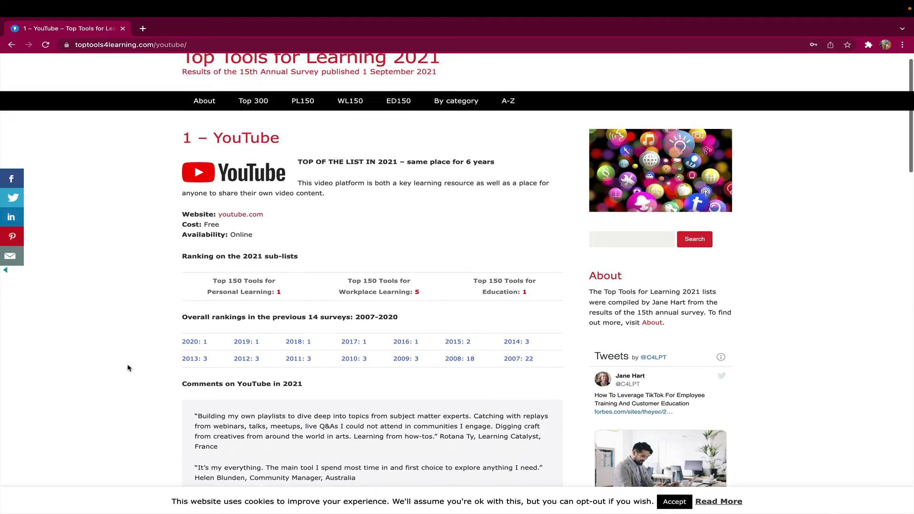
pyautogui.scroll(-7, 128, 369)
pyautogui.scroll(-2, 128, 368)
pyautogui.scroll(-4, 128, 368)
pyautogui.scroll(-3, 129, 368)
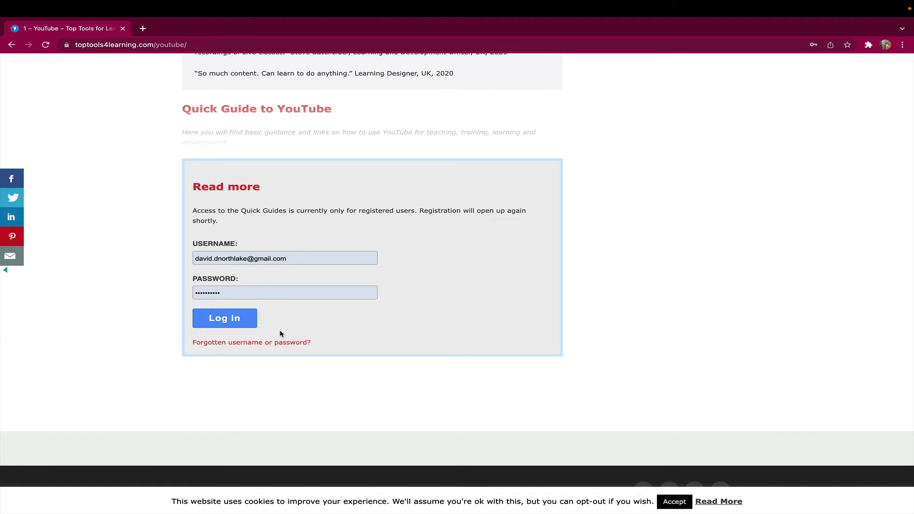
# Log in to reveal the Quick Guide to YouTube tips, links and tricks video.
pyautogui.click(243, 328)
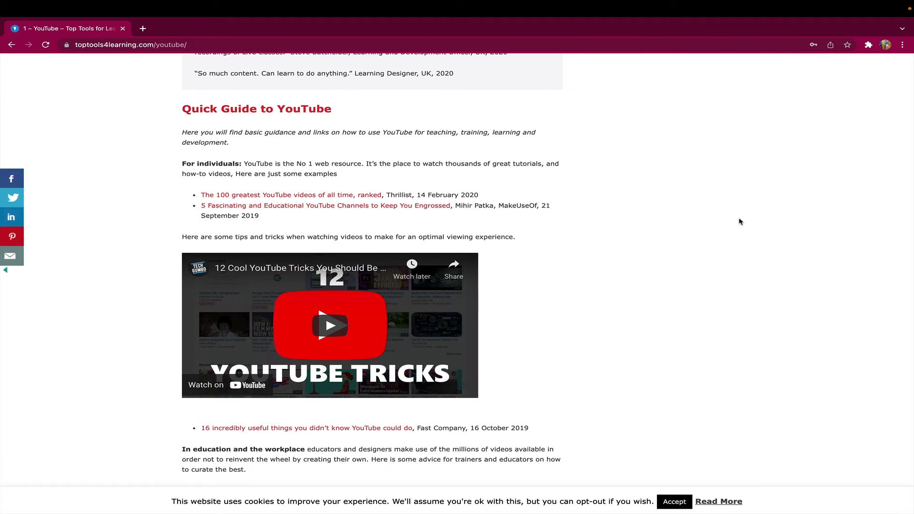
pyautogui.scroll(-1, 741, 221)
pyautogui.scroll(-2, 741, 222)
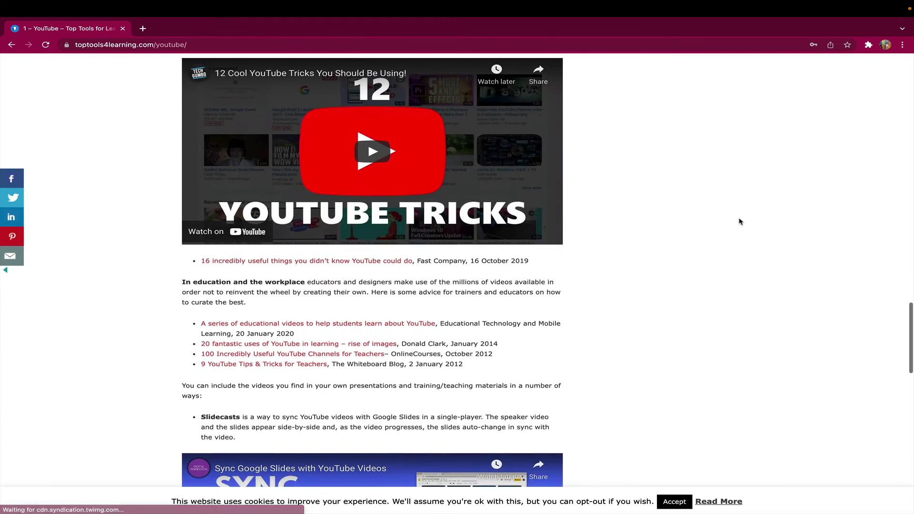
pyautogui.scroll(-1, 740, 222)
pyautogui.scroll(-1, 740, 221)
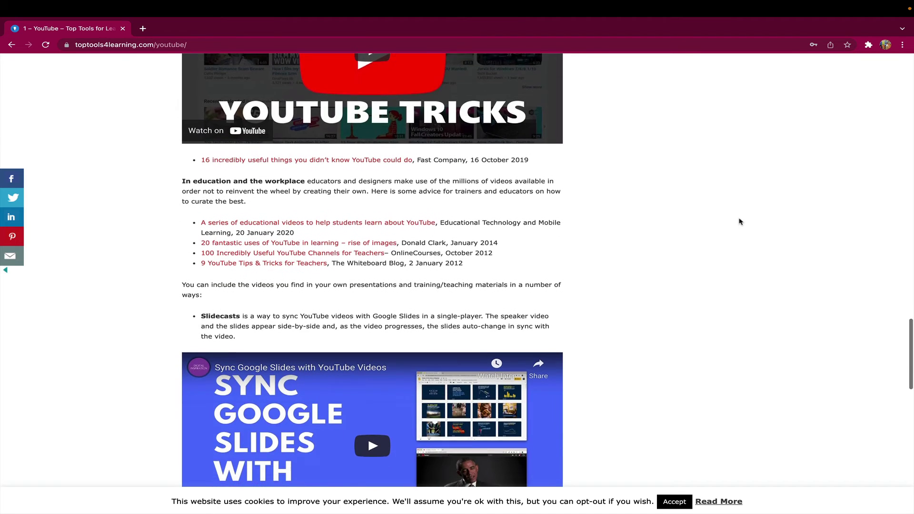
pyautogui.scroll(-2, 740, 221)
pyautogui.scroll(-2, 740, 221)
pyautogui.scroll(-1, 740, 222)
pyautogui.scroll(-1, 740, 222)
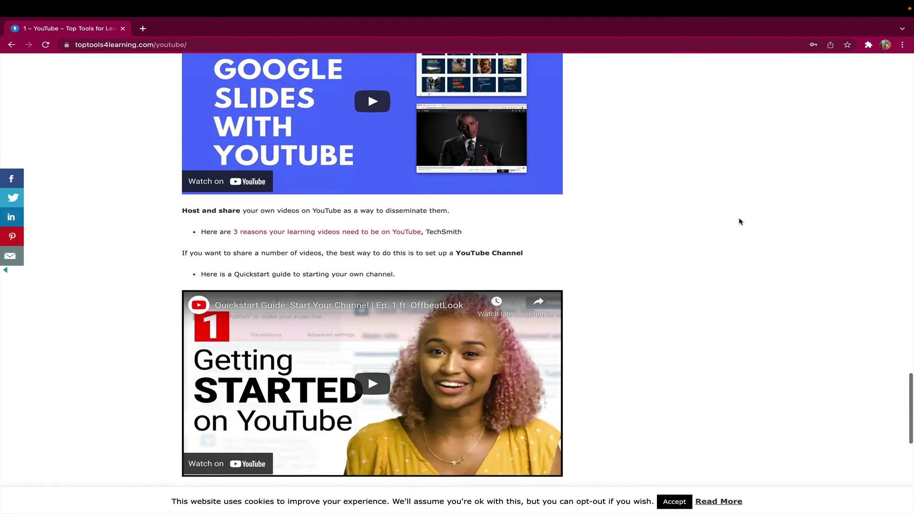
pyautogui.scroll(-1, 741, 222)
pyautogui.scroll(-2, 740, 222)
pyautogui.scroll(-1, 740, 222)
pyautogui.scroll(-1, 740, 222)
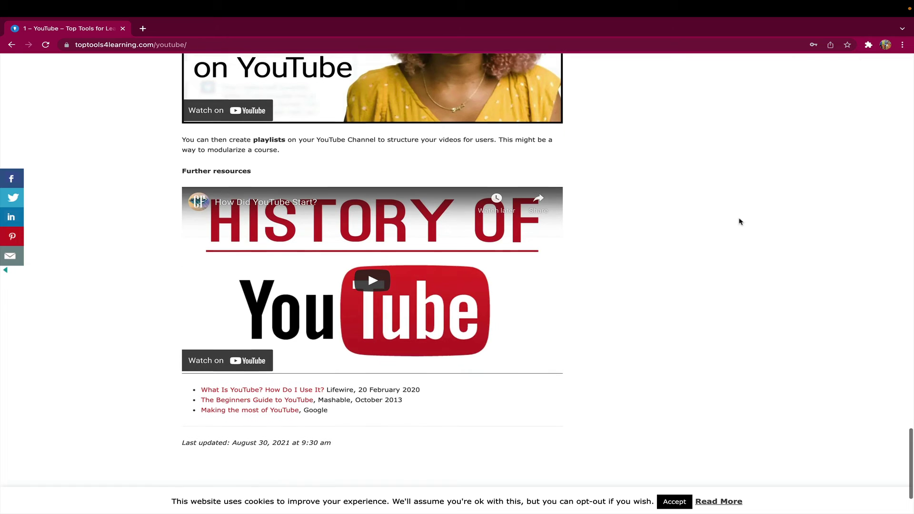